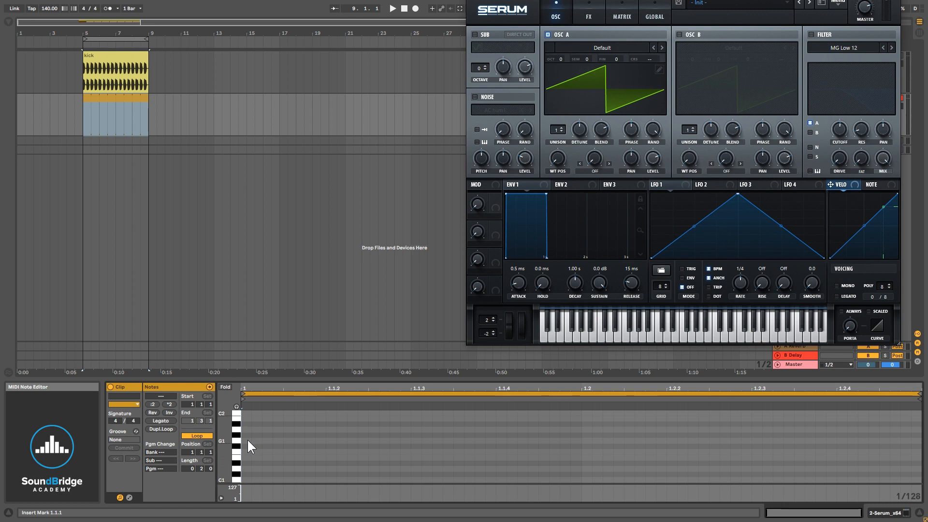
- Add a sixteenth-note G1 at 1.1.2 and duplicate it twice to fill 1.1.3 and 1.1.4
double_click(329, 446)
key("Up")
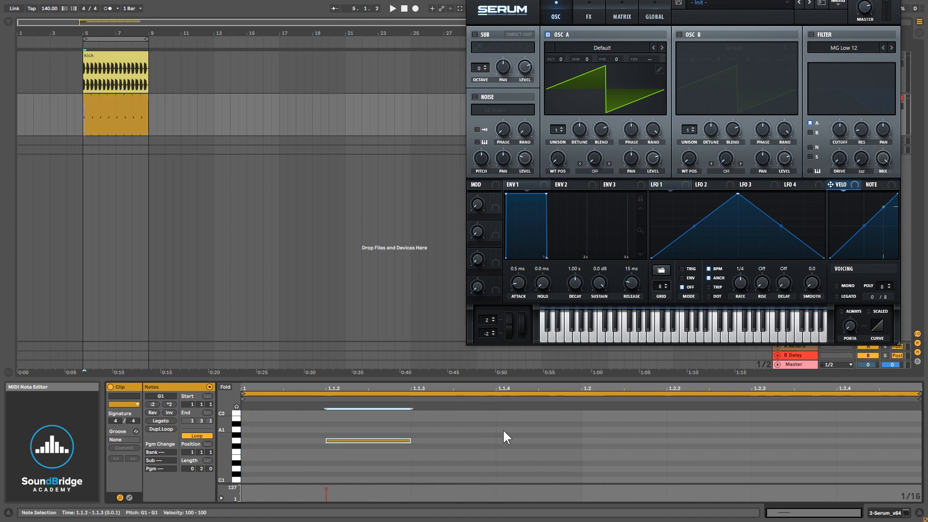
left_click_drag(375, 405, 375, 402)
key("ctrl+d")
key("ctrl+d")
left_click_drag(551, 469, 269, 426)
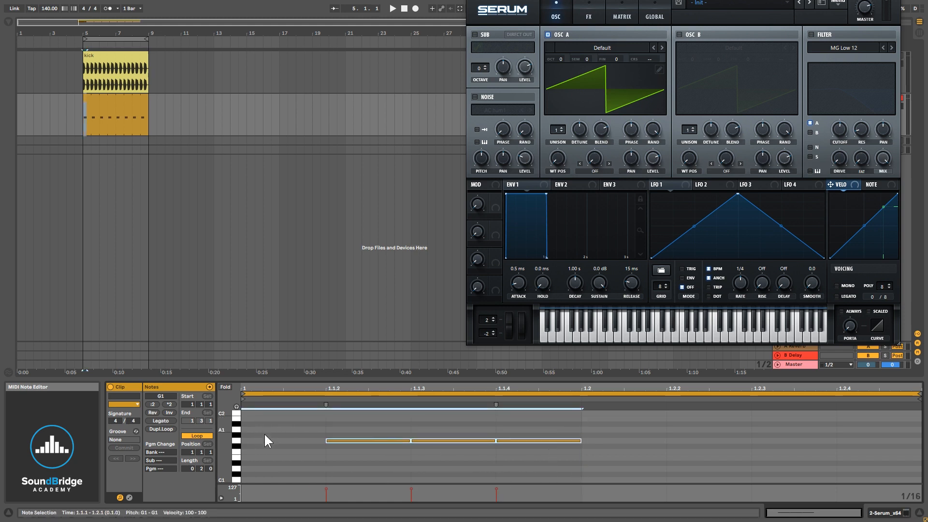
left_click(262, 439)
double_click(260, 439)
left_click_drag(275, 463, 537, 431)
left_click(283, 440)
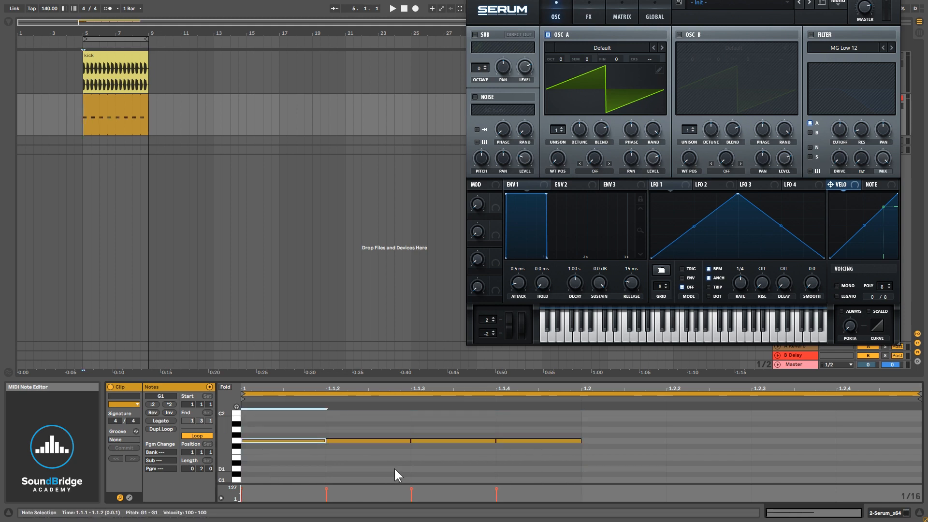
key("Delete")
- Select the three G1 notes and duplicate them to 1.2.2 through 1.2.4
left_click_drag(545, 472, 301, 422)
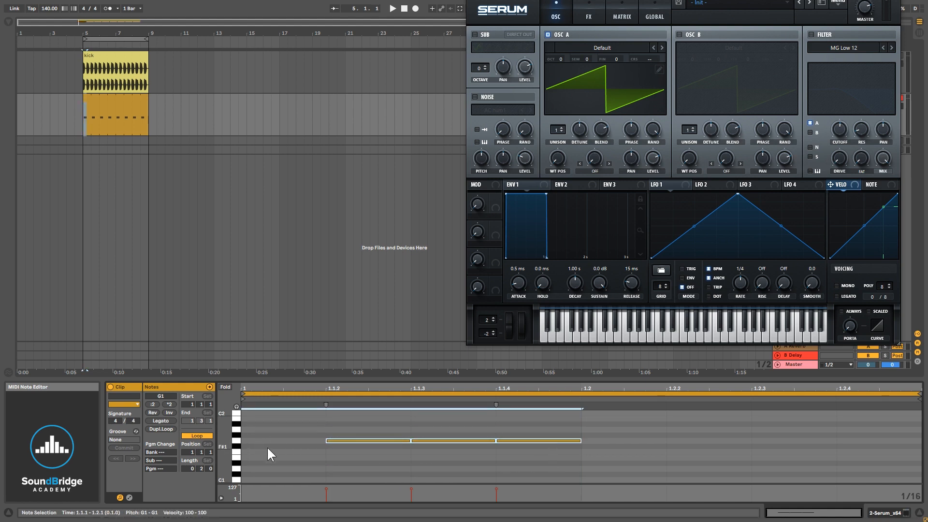
key("ctrl+d")
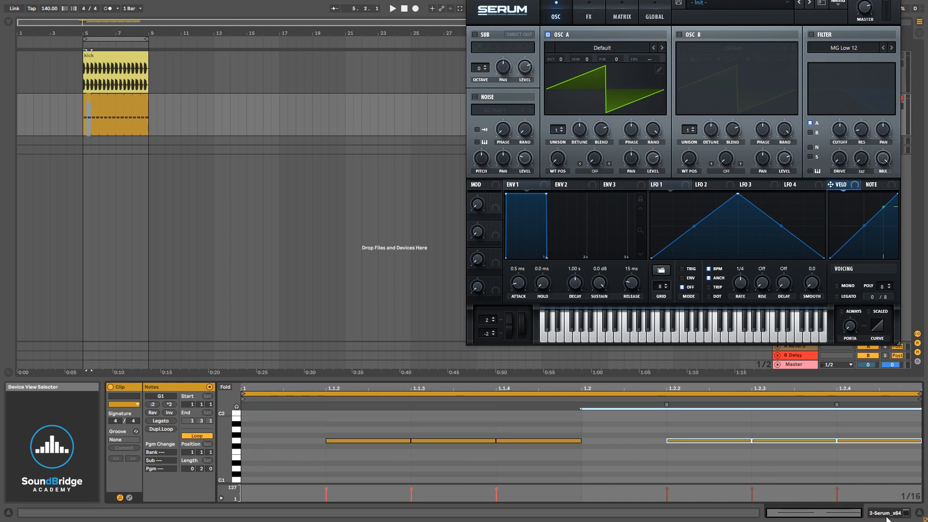
- Lower the velocity of the note at 1.1.2 to 59 and the note at 1.2.2 to 48
left_click(326, 489)
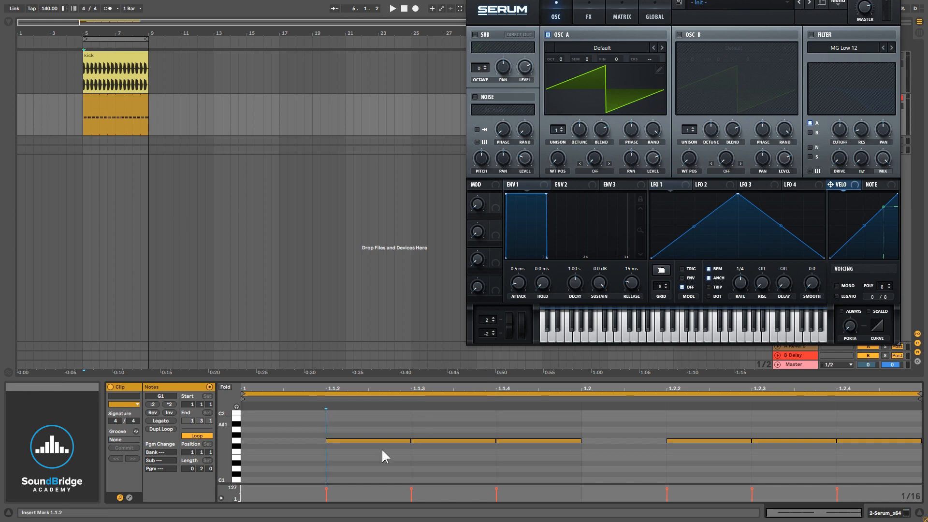
left_click_drag(326, 489, 326, 493)
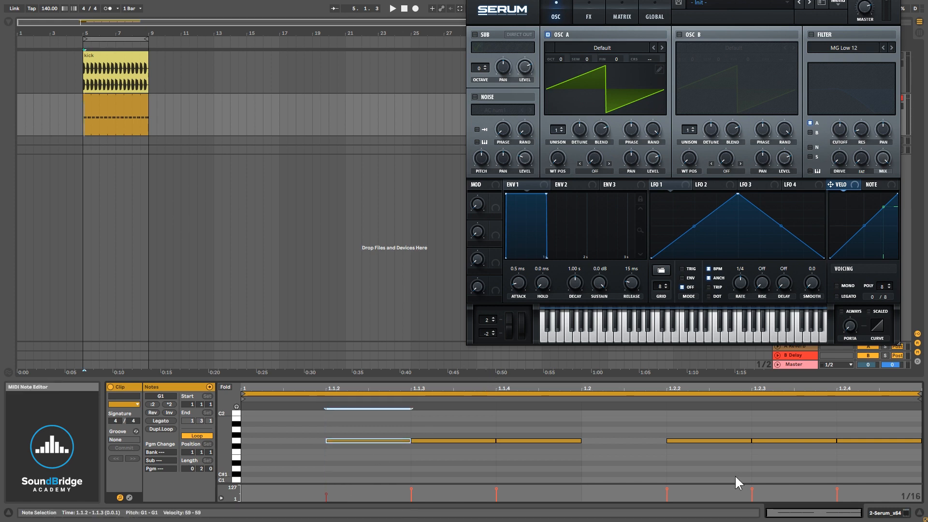
left_click_drag(666, 488, 667, 494)
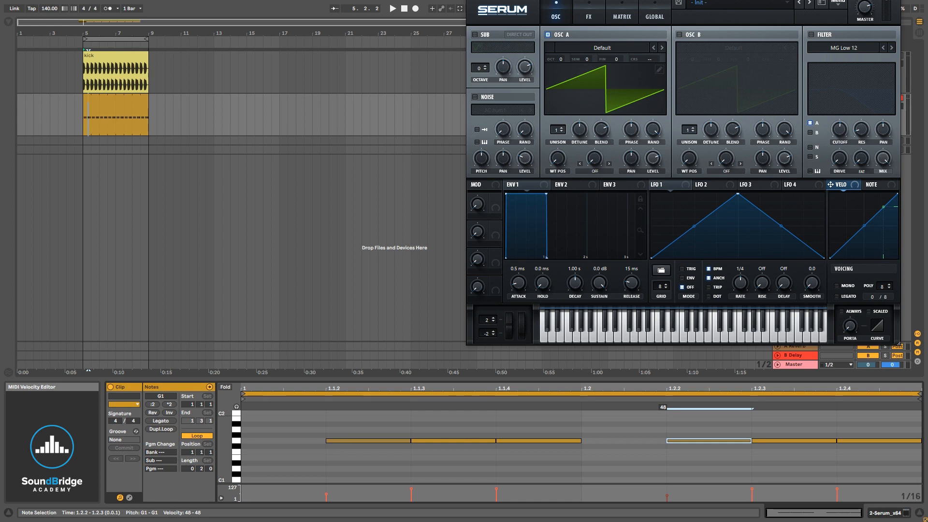
- Duplicate the first beat's notes over the second beat of the clip
left_click_drag(550, 457, 259, 424)
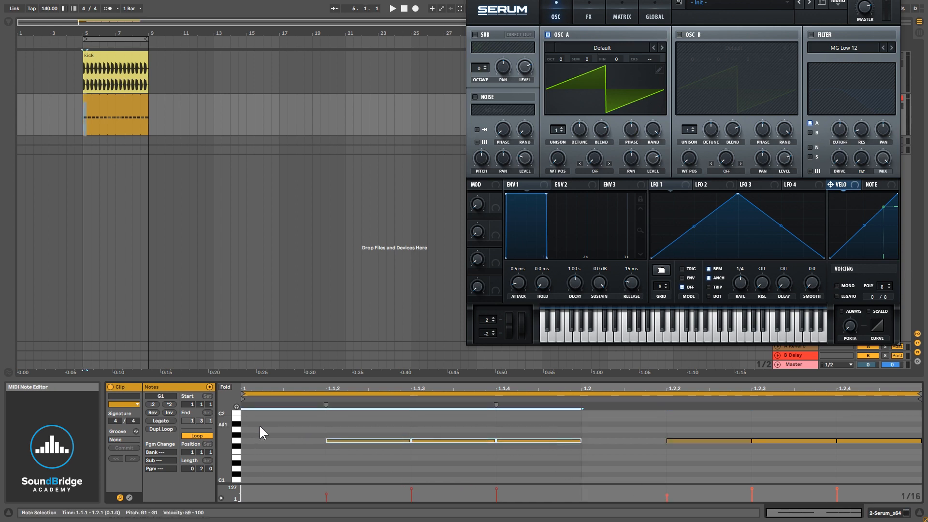
key("ctrl+d")
- Enable Serum's filter and set its type to MG Low 24
left_click_drag(413, 382, 408, 425)
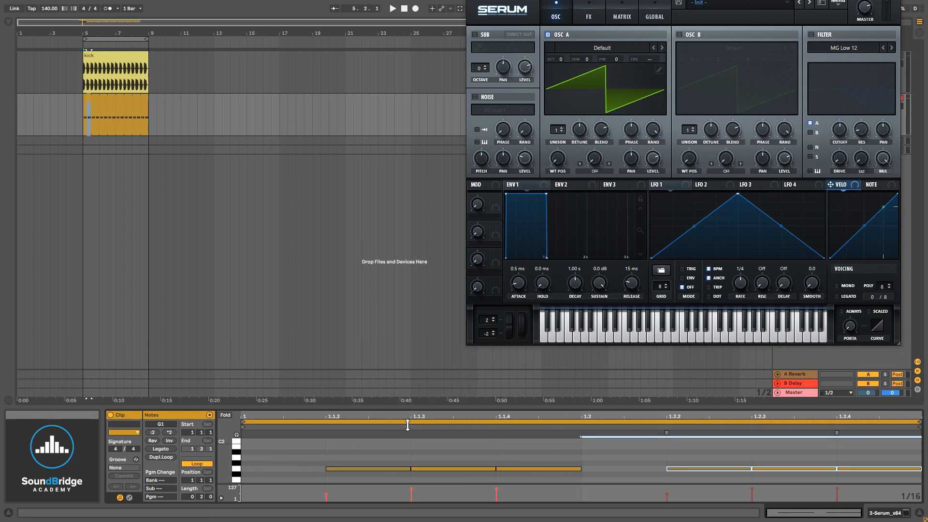
left_click_drag(636, 0, 438, 70)
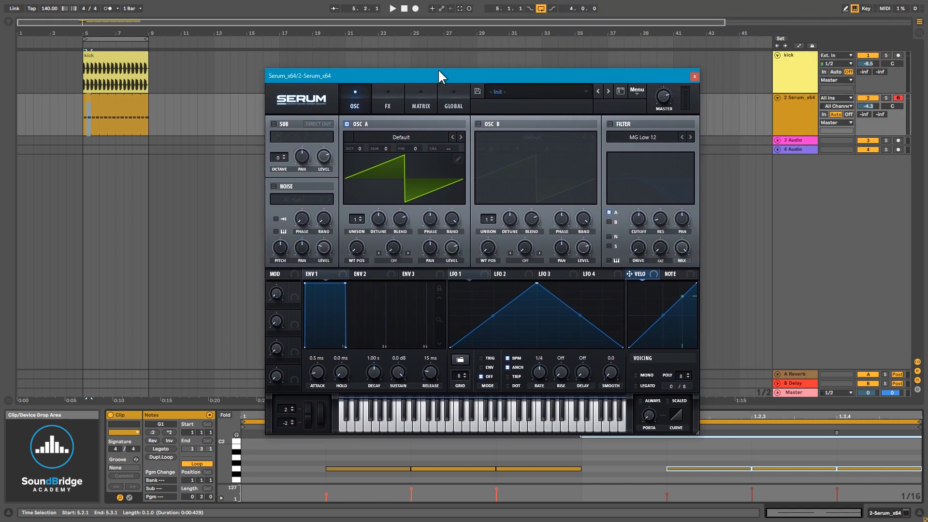
left_click(82, 117)
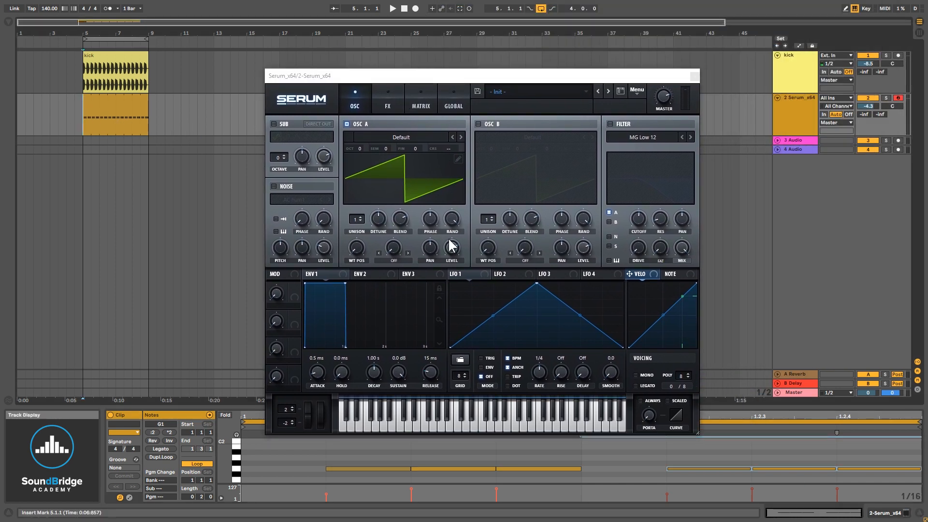
left_click(610, 124)
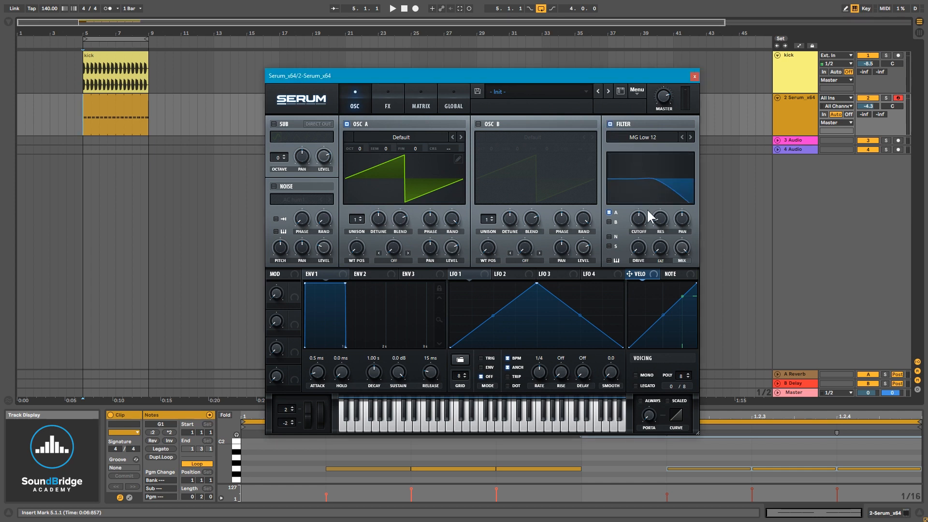
mouse_move(637, 217)
left_click(691, 137)
left_click(691, 137)
- Route Env 2 to the filter cutoff and set its decay to 205 ms and sustain to 0%
left_click(362, 275)
left_click_drag(361, 274, 640, 219)
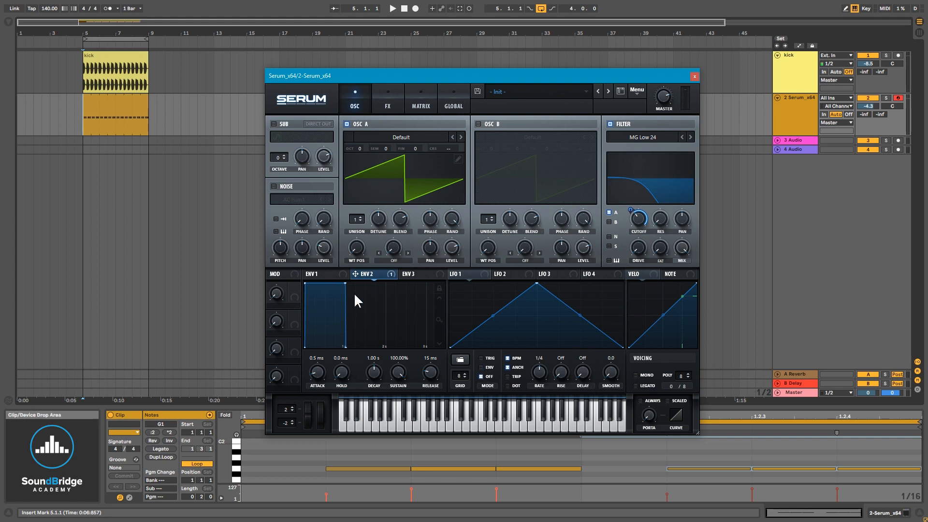
left_click_drag(399, 368, 376, 384)
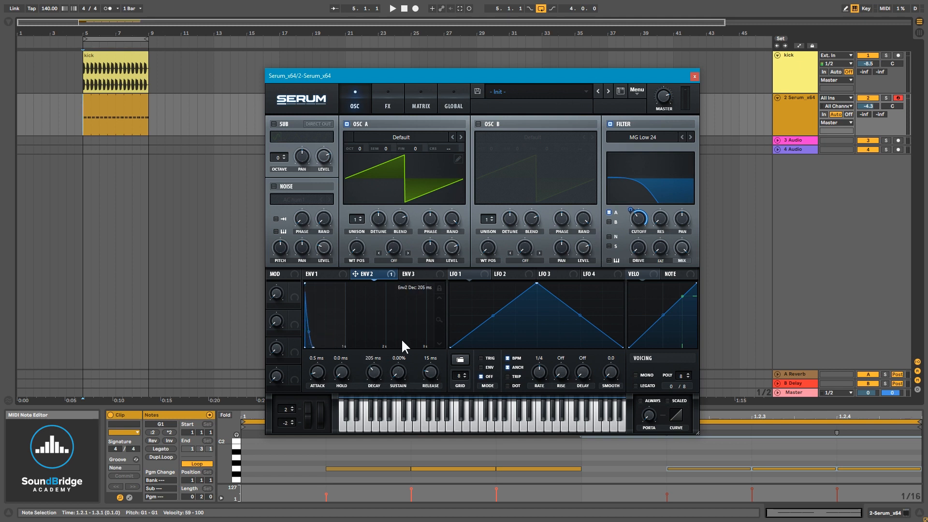
- Audition the loop and set Oscillator A's octave to -1
key("space")
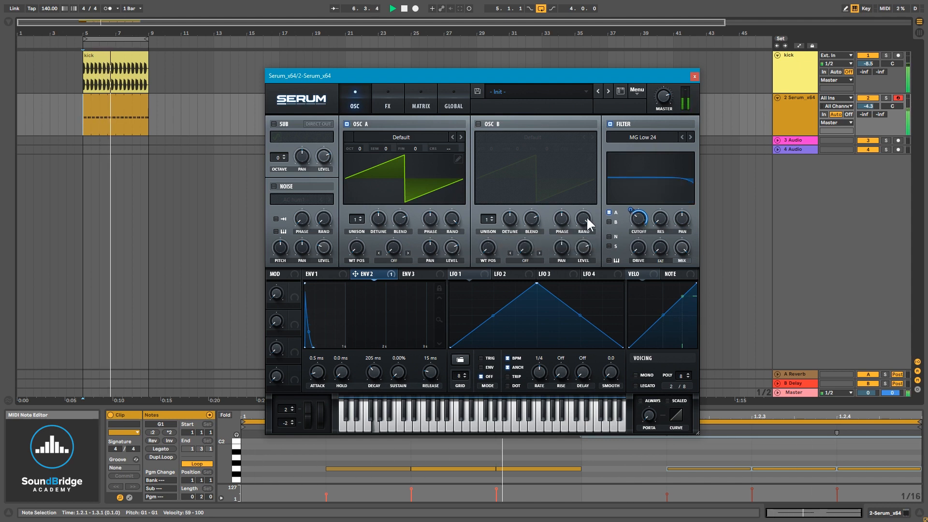
key("space")
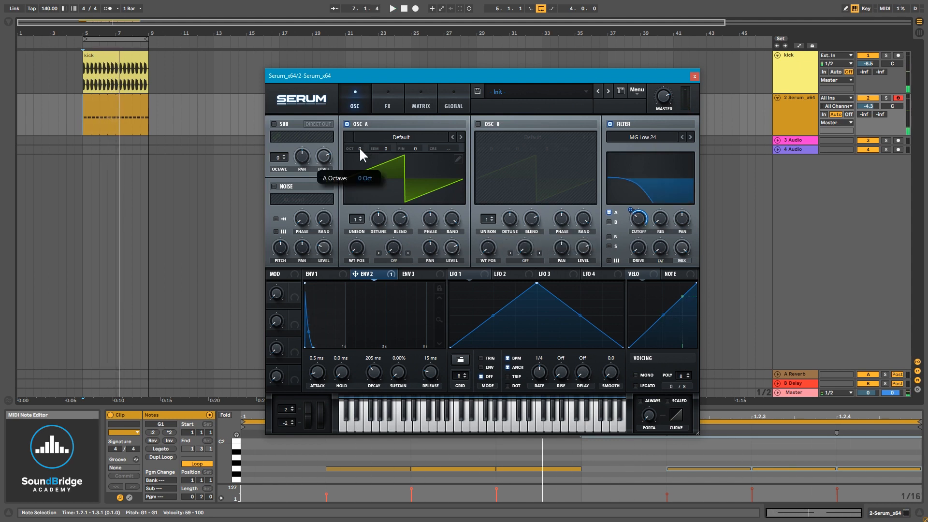
left_click_drag(359, 149, 361, 156)
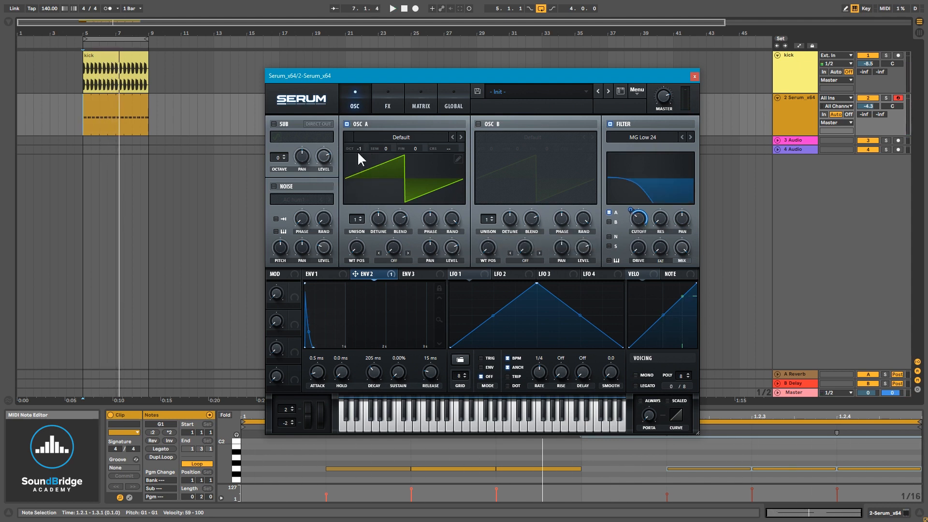
- While the loop plays, set Env 2's attack to 0 ms and shorten its decay to about 132 ms
key("space")
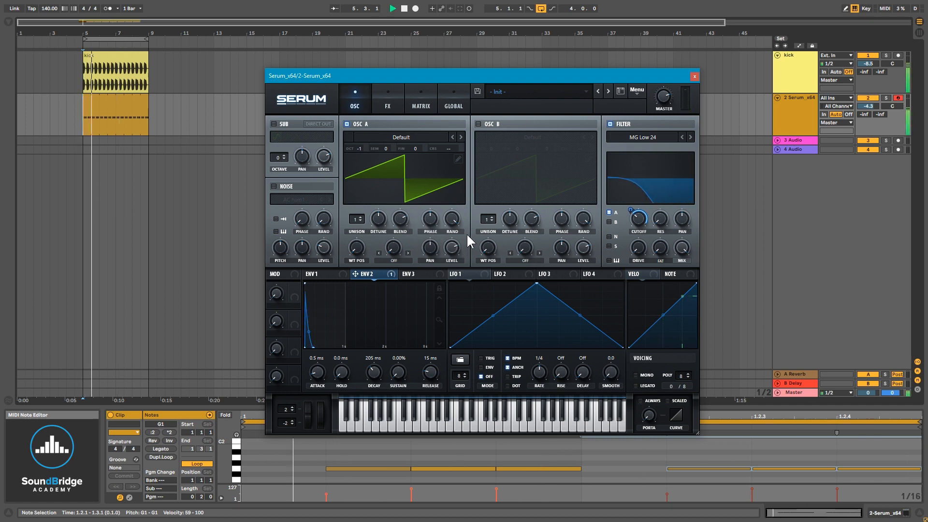
left_click_drag(373, 371, 376, 375)
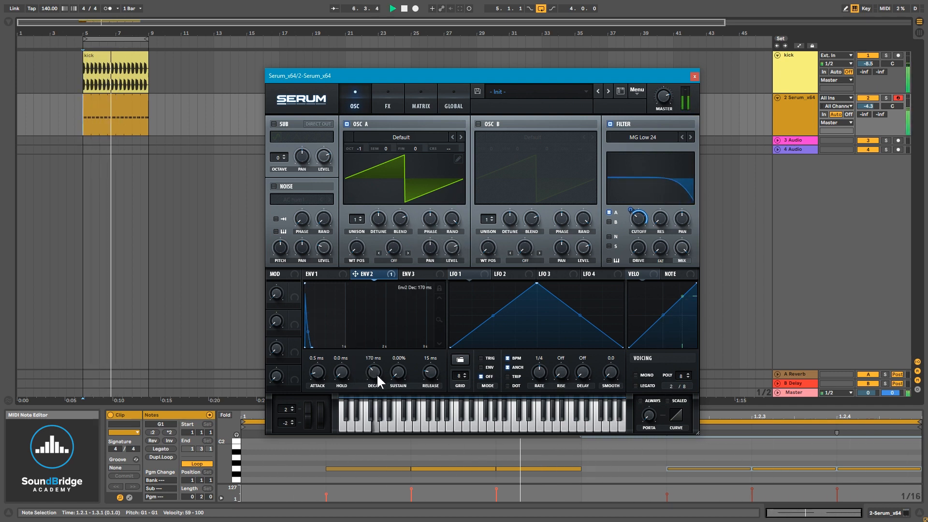
left_click_drag(317, 372, 314, 384)
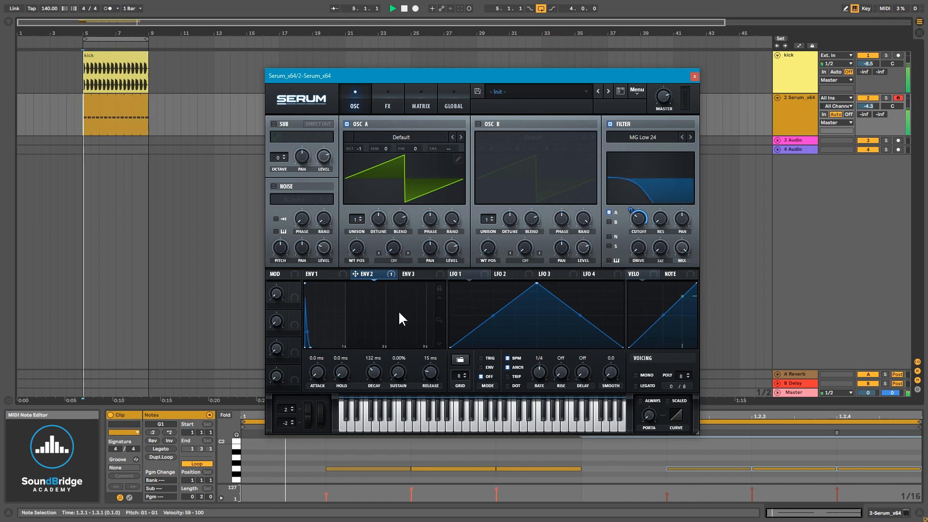
key("space")
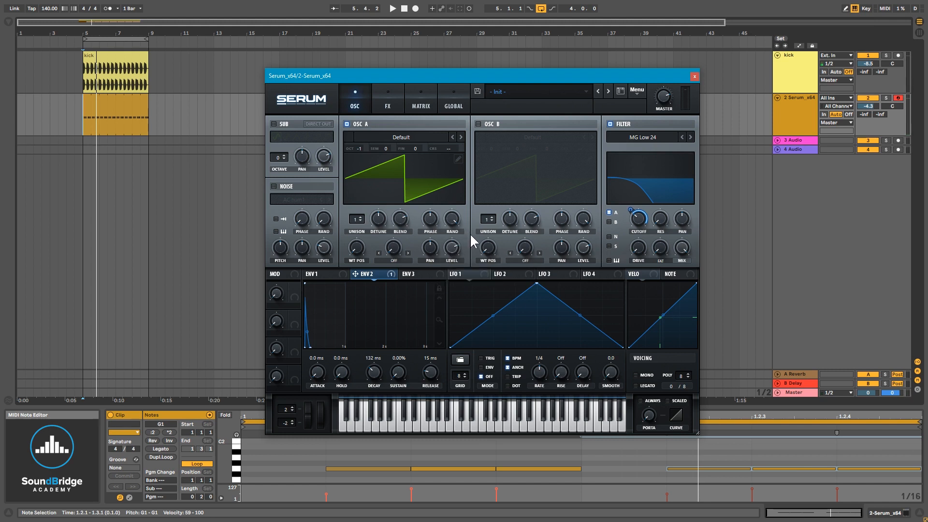
- Experiment with Oscillator A's phase and random knobs while auditioning the loop
left_click_drag(453, 218, 465, 455)
left_click_drag(450, 218, 460, 253)
left_click_drag(459, 214, 452, 290)
mouse_move(430, 219)
left_mouse_down()
mouse_move(430, 243)
mouse_move(435, 210)
mouse_move(431, 240)
mouse_move(431, 228)
left_mouse_up()
key("space")
- Bypass all of Env 2's modulation destinations
mouse_move(637, 218)
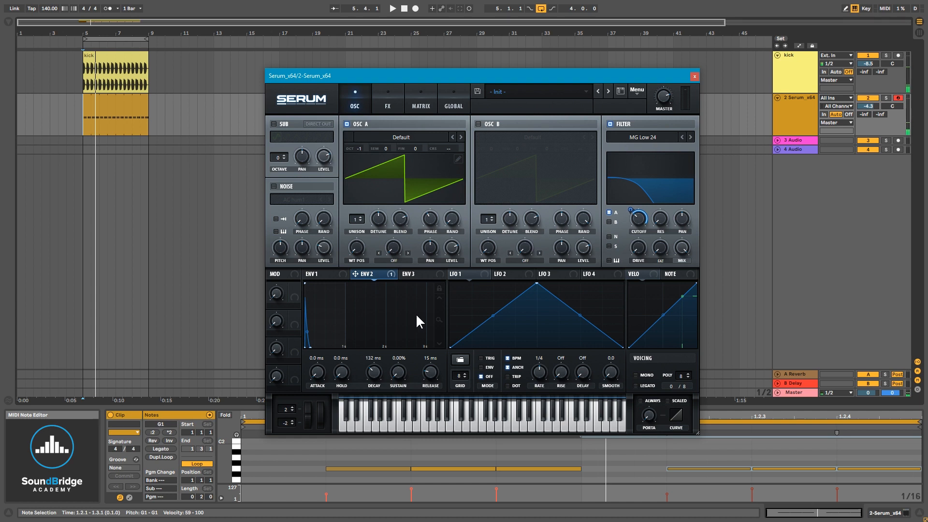
right_click(369, 274)
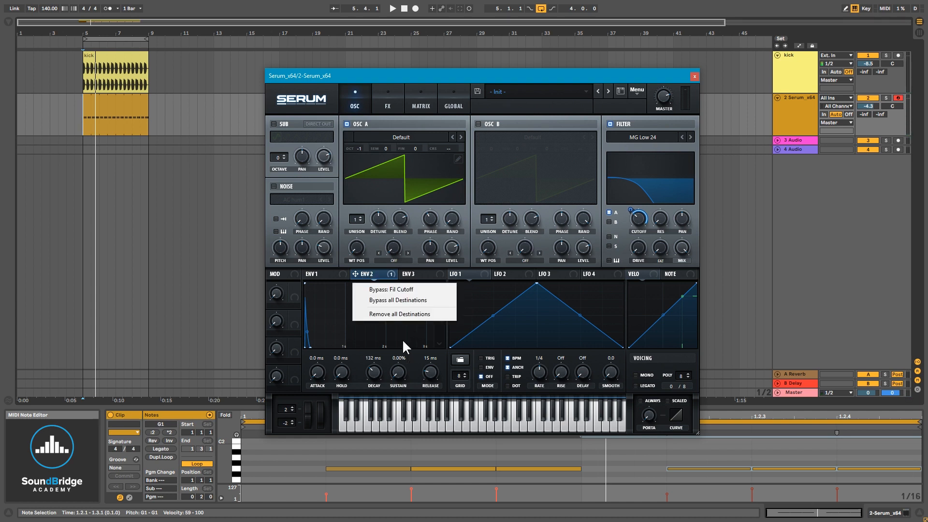
left_click(397, 300)
- Switch LFO 1 to envelope mode and reshape it into a descending ramp
left_click(472, 275)
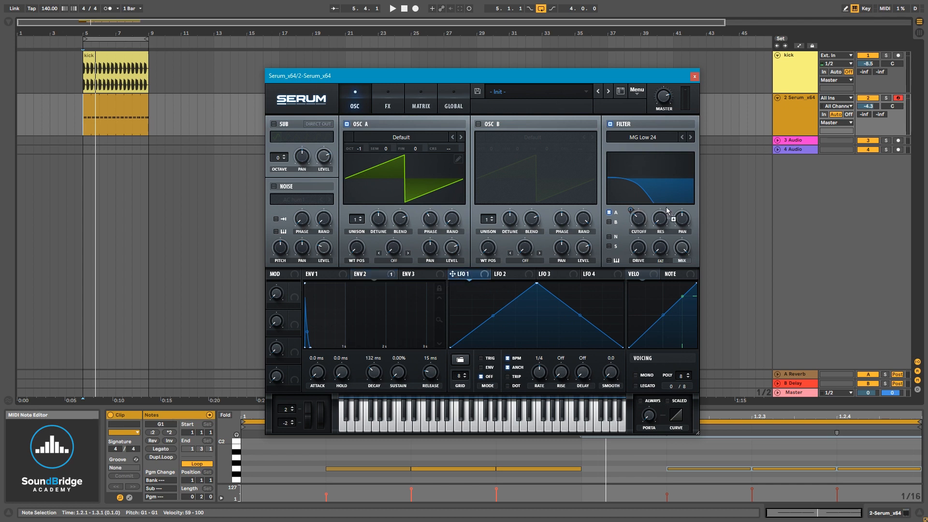
left_click(487, 367)
left_click_drag(536, 284, 414, 220)
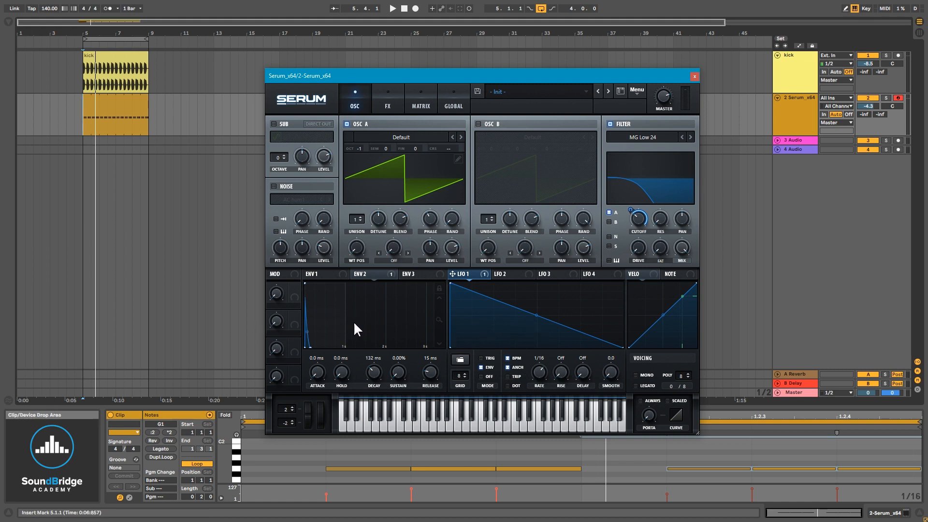
- Bend LFO 1's ramp into an exponential curve and audition the result
left_click_drag(537, 314, 536, 336)
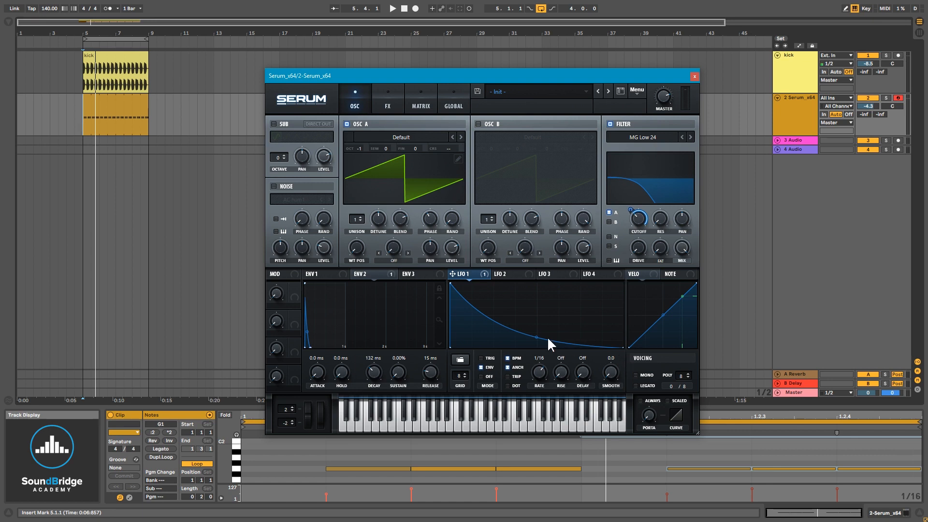
key("space")
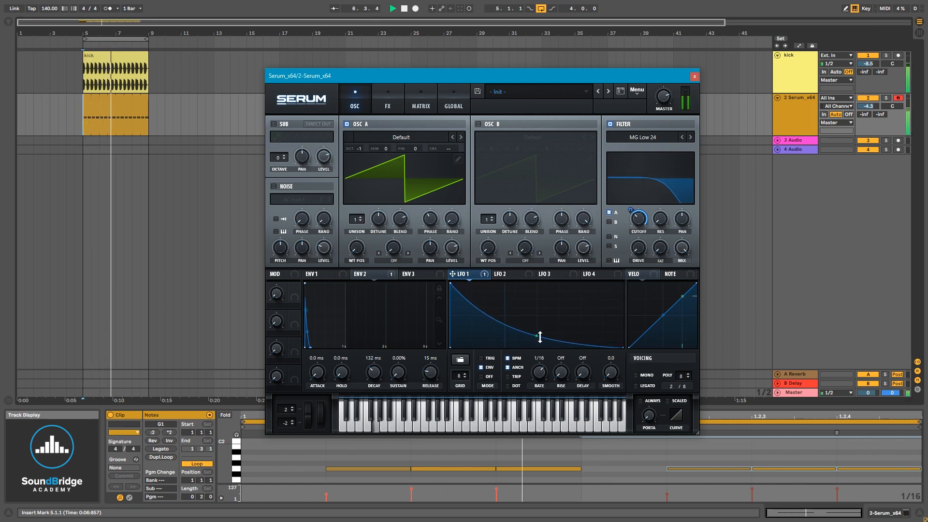
key("space")
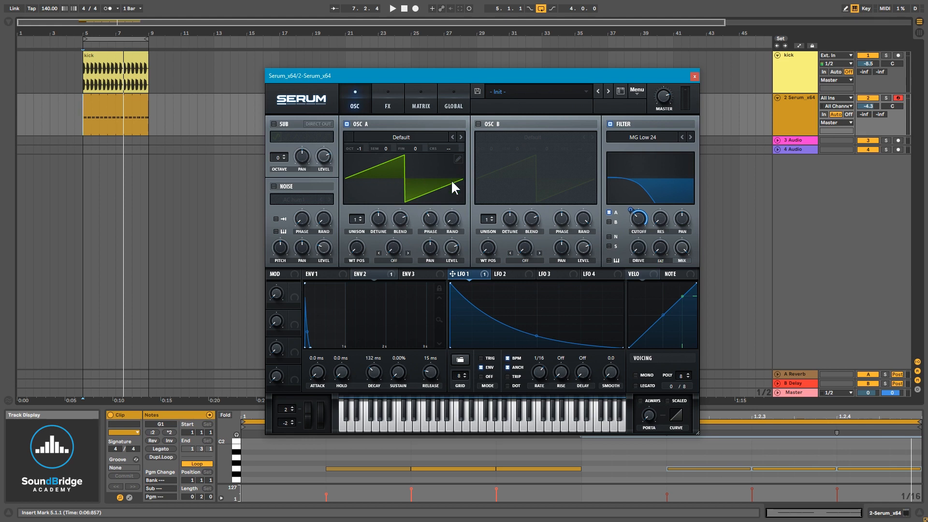
- In Oscillator A's wavetable editor, switch to the harmonic view and pull bin 1 down to zero
left_click(456, 160)
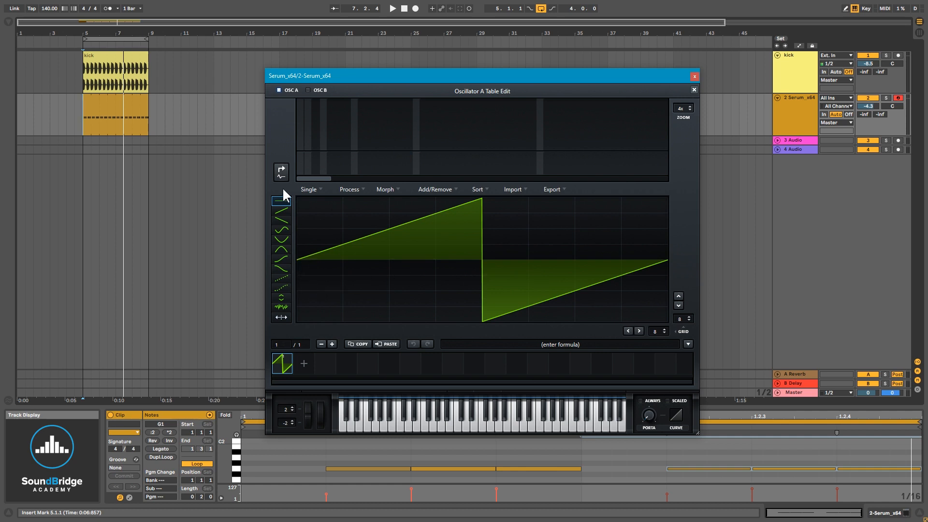
left_click(280, 172)
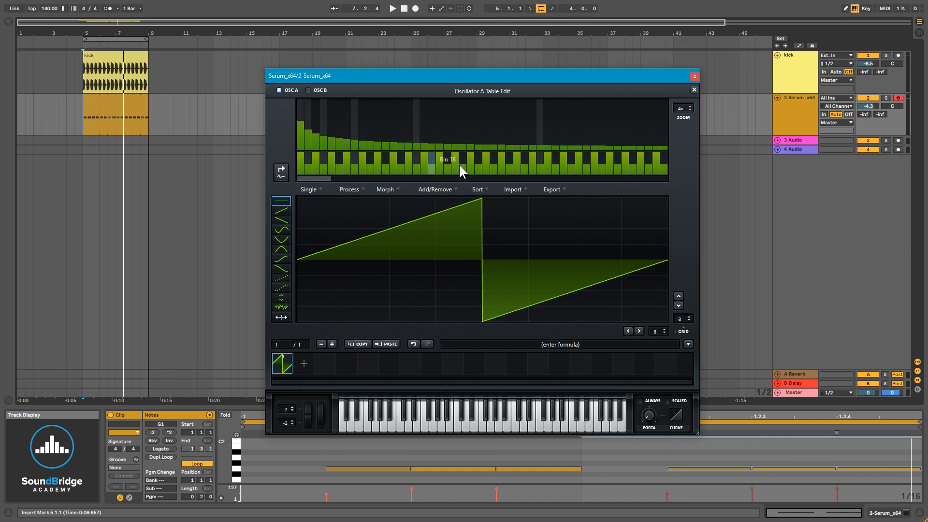
left_click_drag(682, 109, 691, 254)
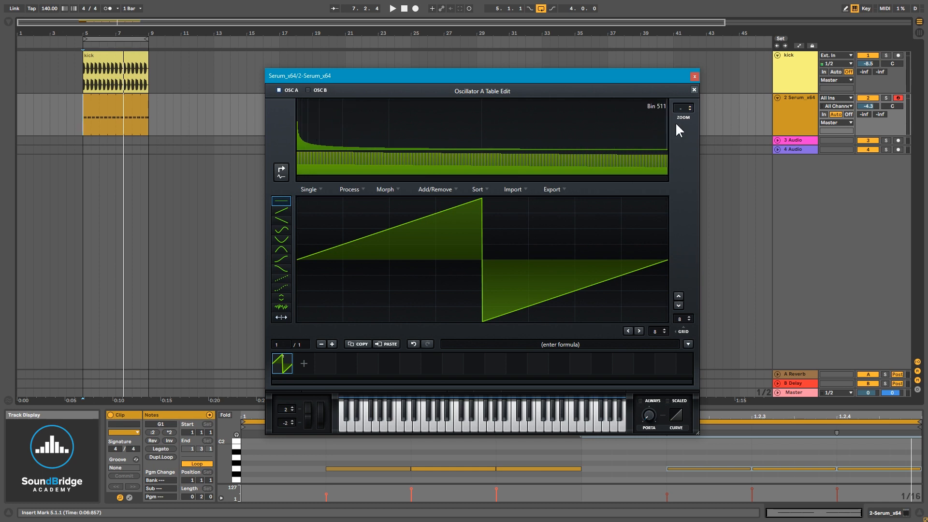
left_click_drag(679, 105, 672, 10)
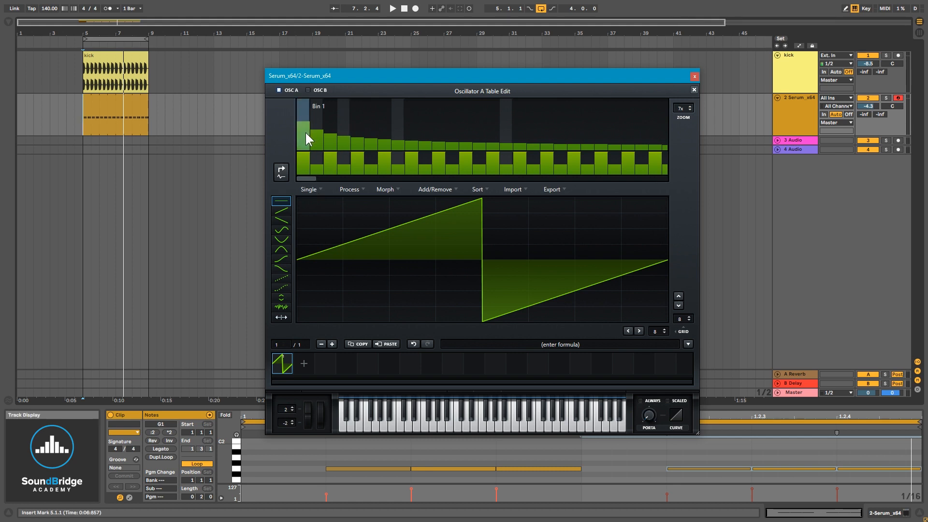
left_click_drag(303, 128, 303, 123)
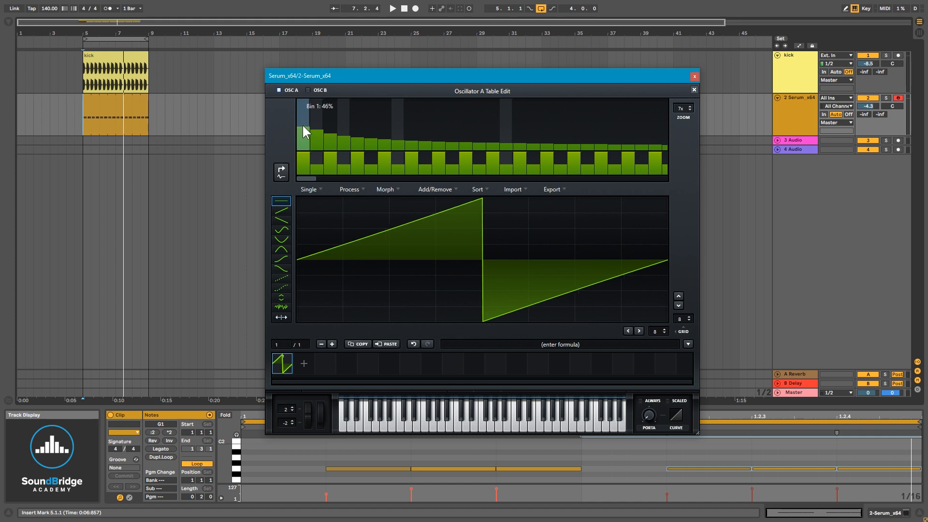
left_click_drag(302, 120, 307, 175)
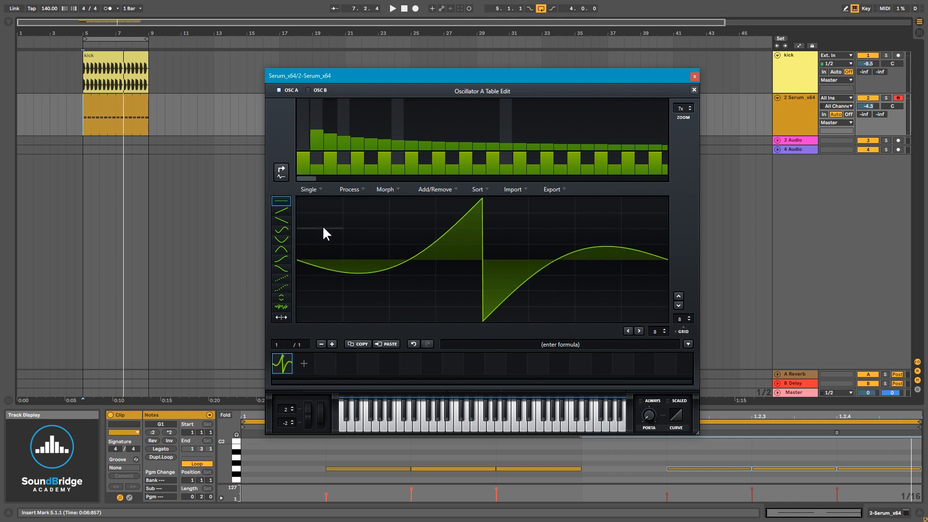
- Start playback and toggle harmonic bin 1 on and off to compare the wavetable with and without its fundamental
key("space")
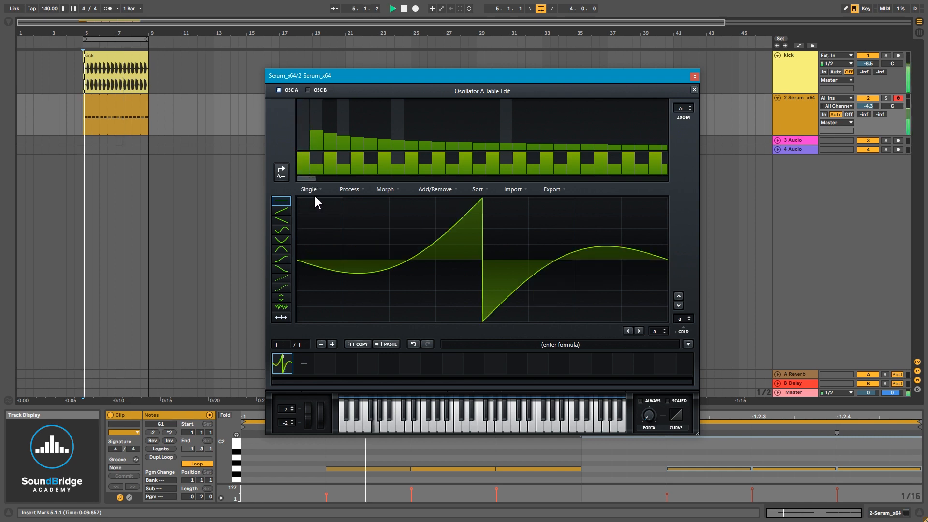
left_click(302, 122)
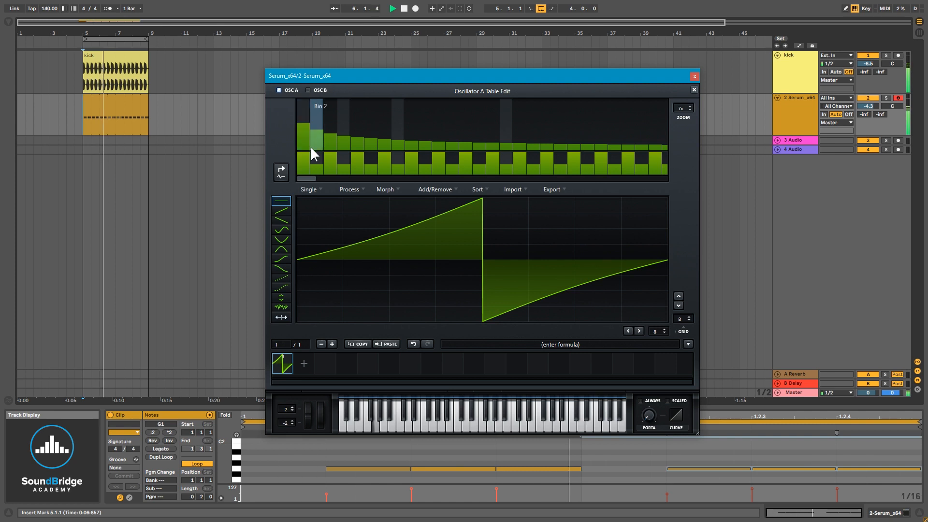
left_click_drag(303, 137, 303, 177)
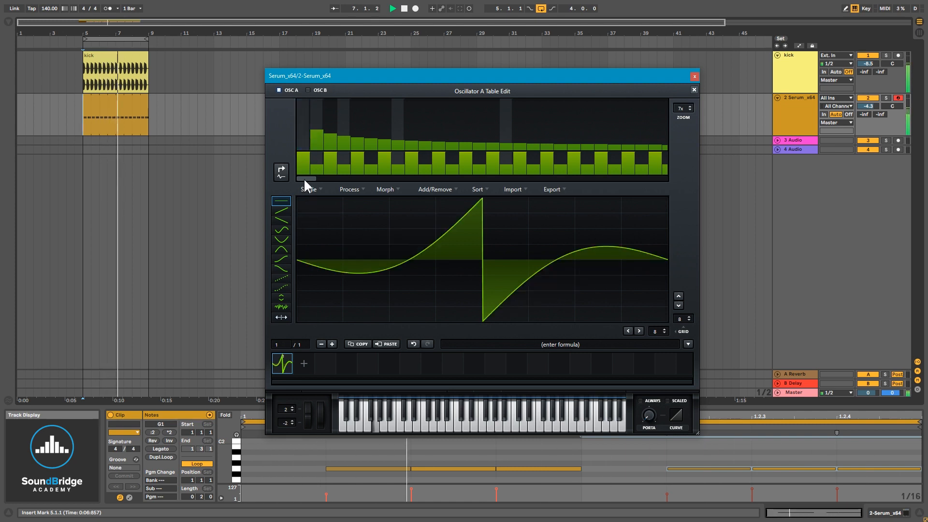
left_click(300, 123)
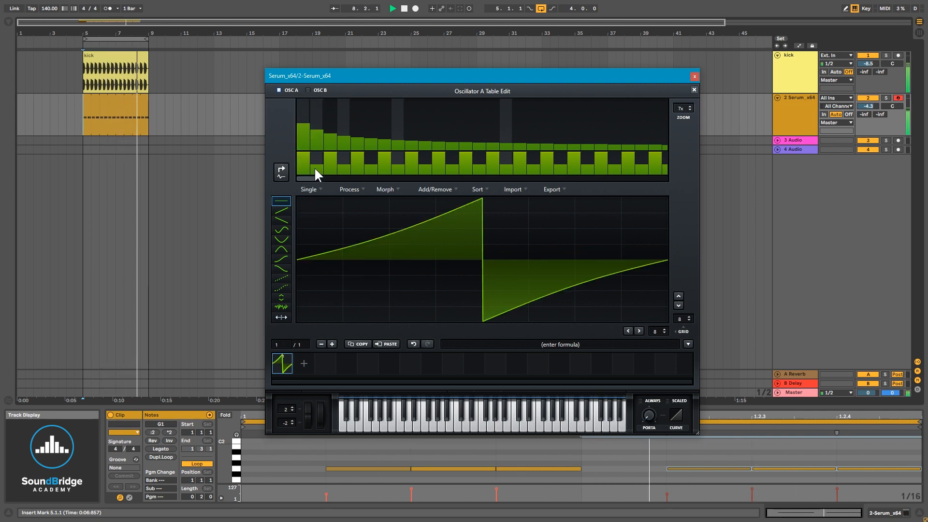
left_click(300, 120)
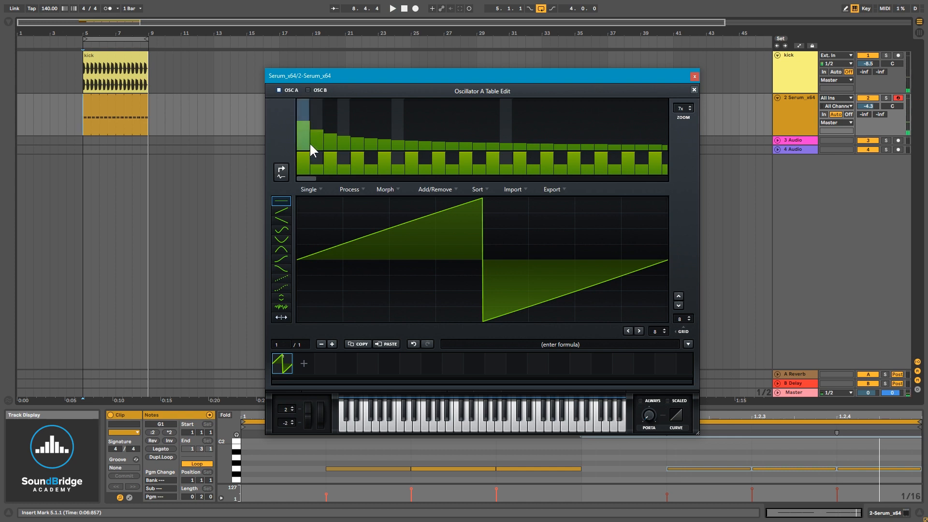
left_click(309, 124)
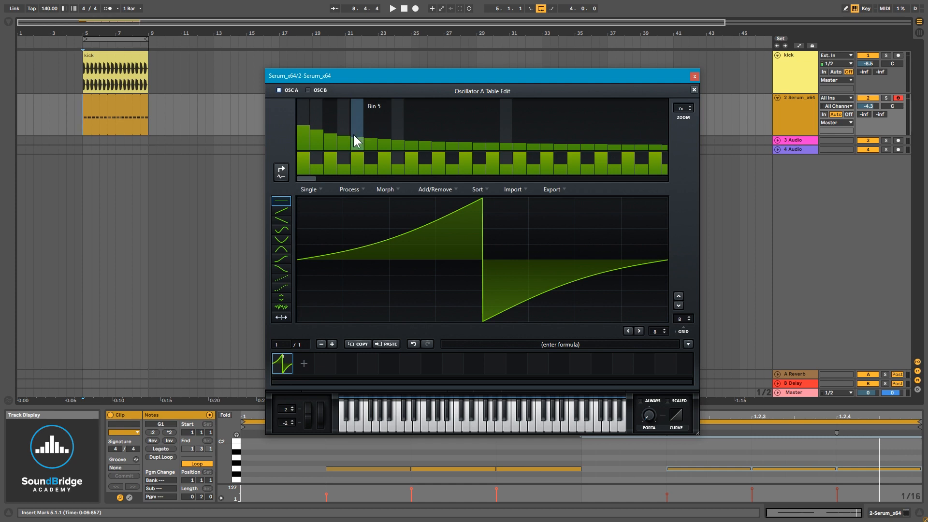
- Lower bin 4's level and drag the phase values of bins 2 to 4 to reshape the waveform
key("space")
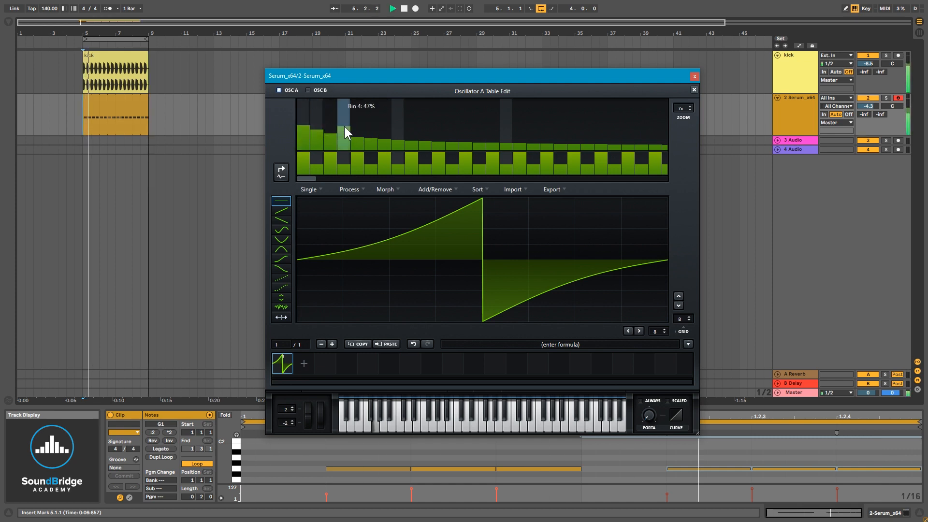
mouse_move(344, 126)
left_mouse_down()
mouse_move(331, 127)
mouse_move(346, 137)
mouse_move(323, 127)
mouse_move(356, 135)
left_mouse_up()
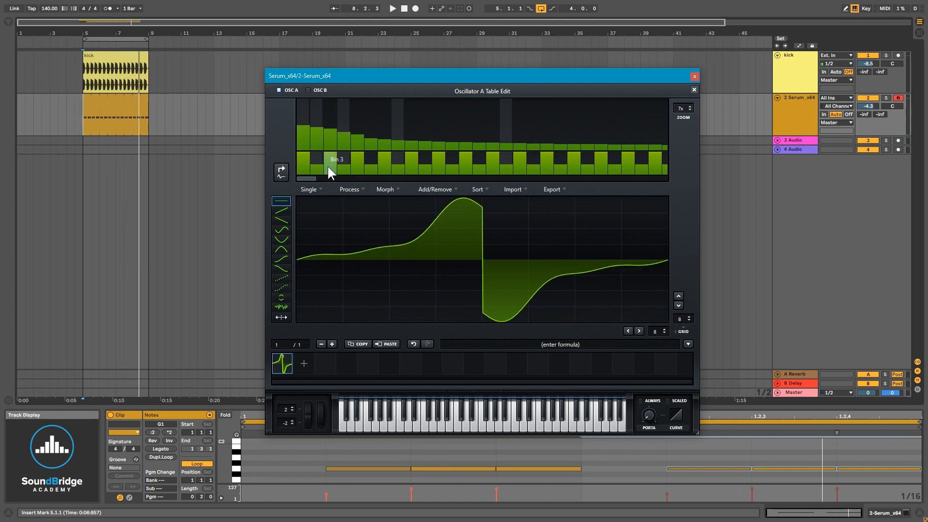
mouse_move(326, 164)
left_mouse_down()
mouse_move(326, 175)
mouse_move(314, 132)
left_mouse_up()
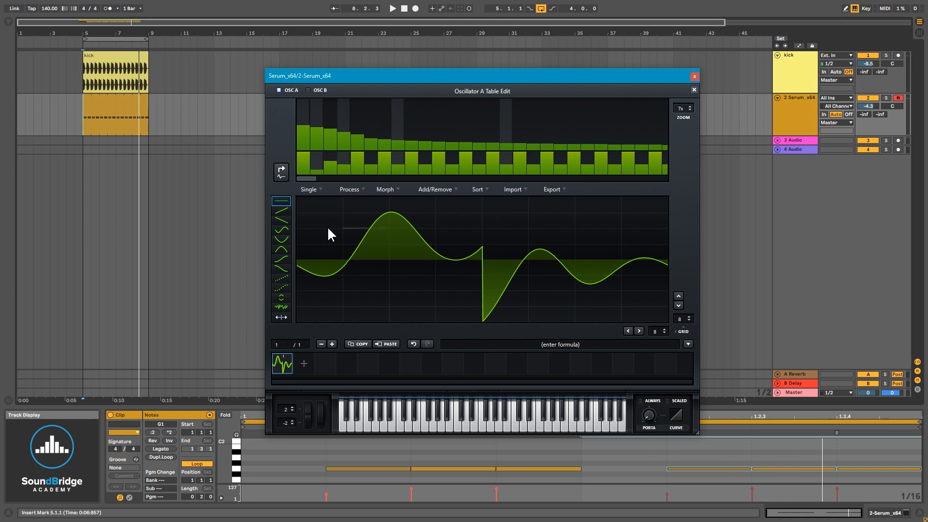
mouse_move(343, 169)
left_mouse_down()
mouse_move(331, 165)
mouse_move(326, 176)
mouse_move(340, 167)
mouse_move(329, 168)
left_mouse_up()
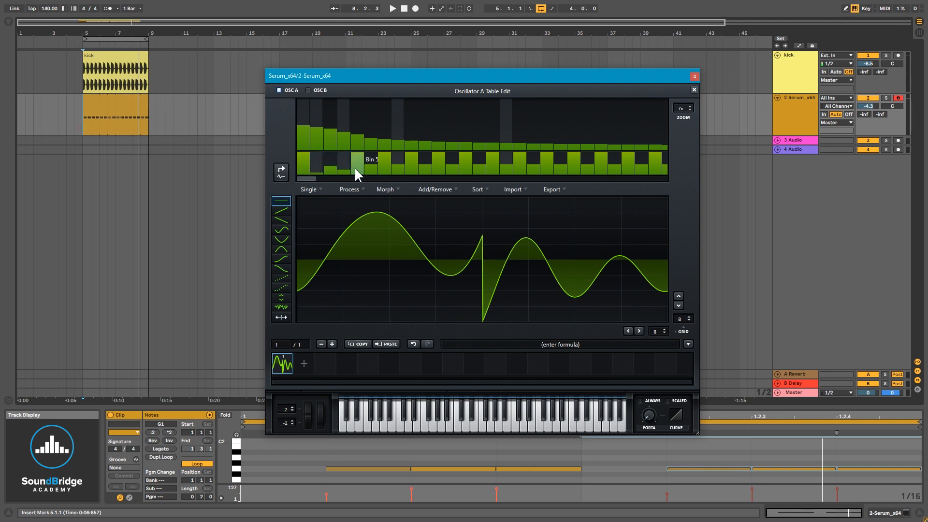
left_click_drag(332, 159, 341, 166)
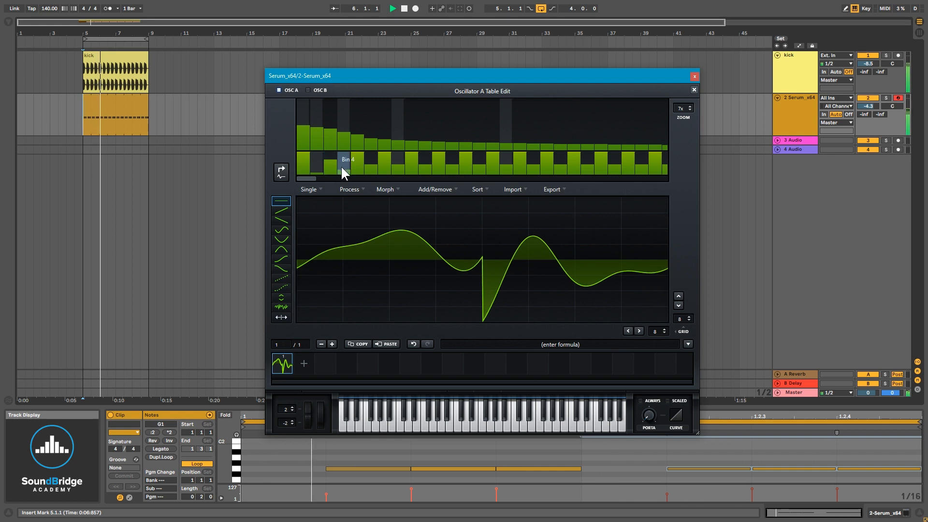
- Rework bins 3 and 4, adjusting bin 4's level and shifting bin 3's phase while the loop plays
left_click(341, 166)
left_click(320, 167)
left_click(348, 136)
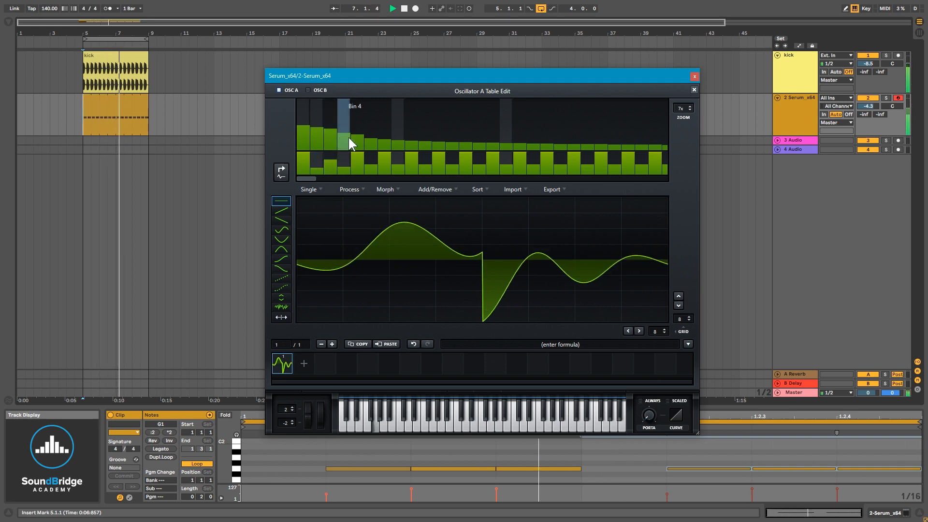
mouse_move(330, 132)
left_mouse_down()
mouse_move(341, 132)
mouse_move(319, 129)
mouse_move(331, 130)
left_mouse_up()
left_click(334, 166)
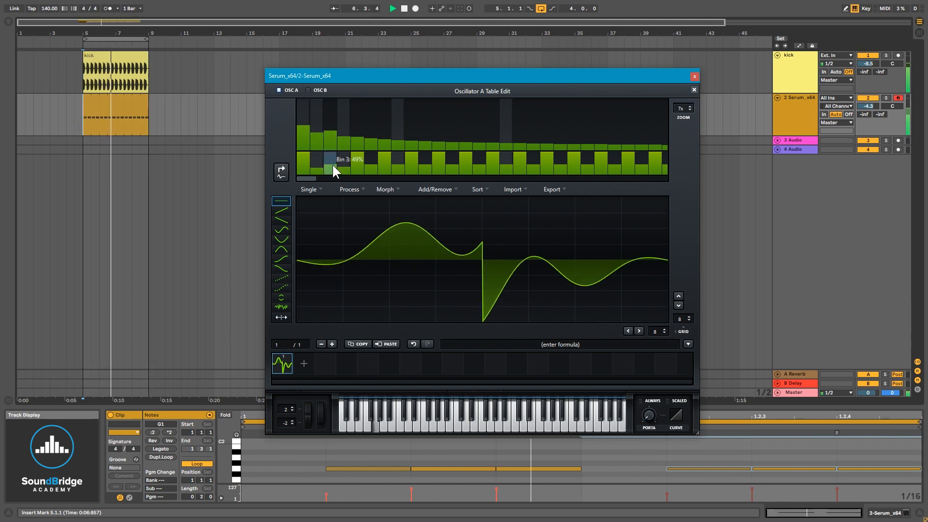
mouse_move(332, 163)
left_mouse_down()
mouse_move(318, 160)
mouse_move(341, 168)
mouse_move(343, 155)
mouse_move(320, 164)
mouse_move(352, 167)
mouse_move(357, 158)
mouse_move(358, 165)
left_mouse_up()
mouse_move(326, 139)
left_mouse_down()
mouse_move(331, 132)
mouse_move(317, 131)
left_mouse_up()
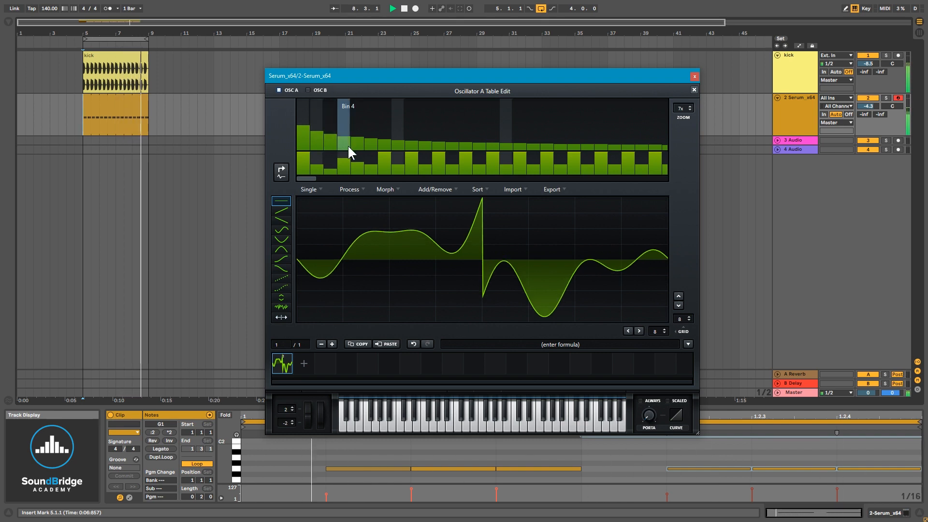
- Adjust the levels of bins 1 and 4 and the phase of bin 3 once more, then stop playback
left_click(306, 130)
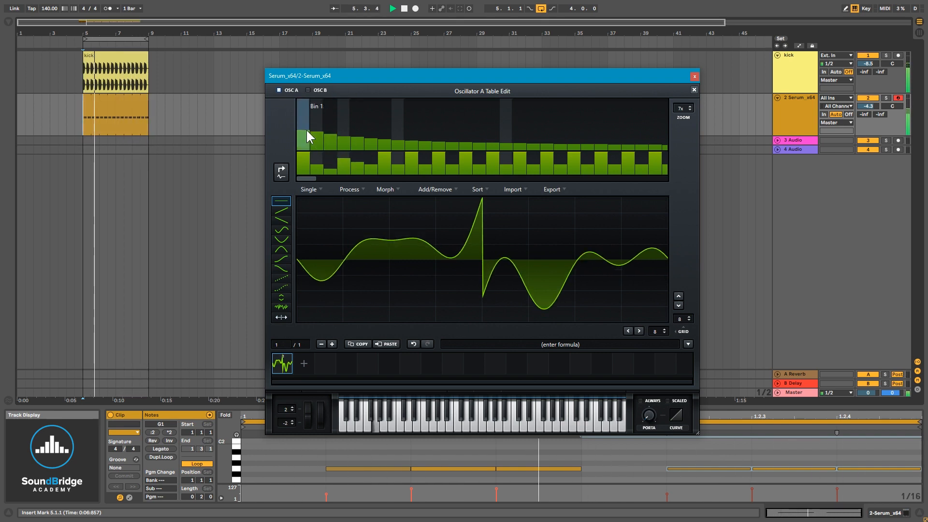
left_click(303, 126)
left_click(305, 133)
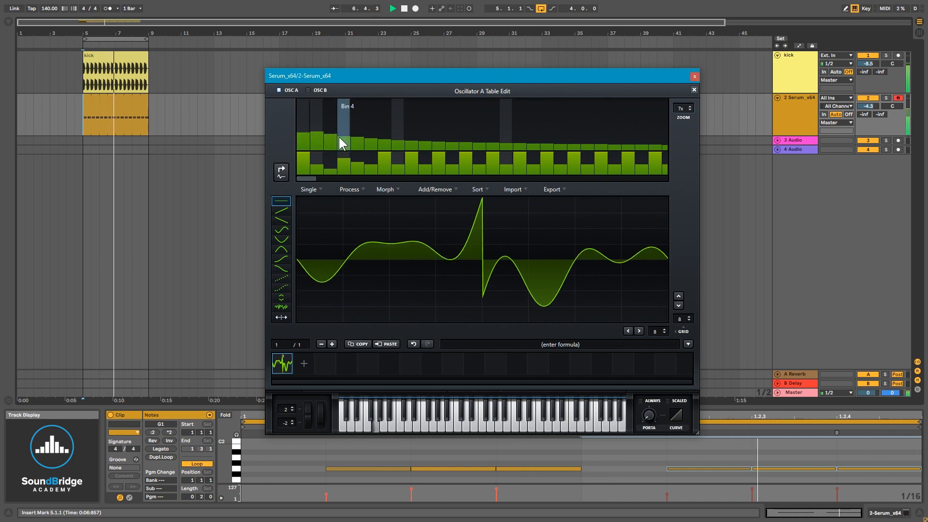
left_click(341, 136)
mouse_move(329, 154)
left_mouse_down()
mouse_move(320, 156)
mouse_move(331, 164)
left_mouse_up()
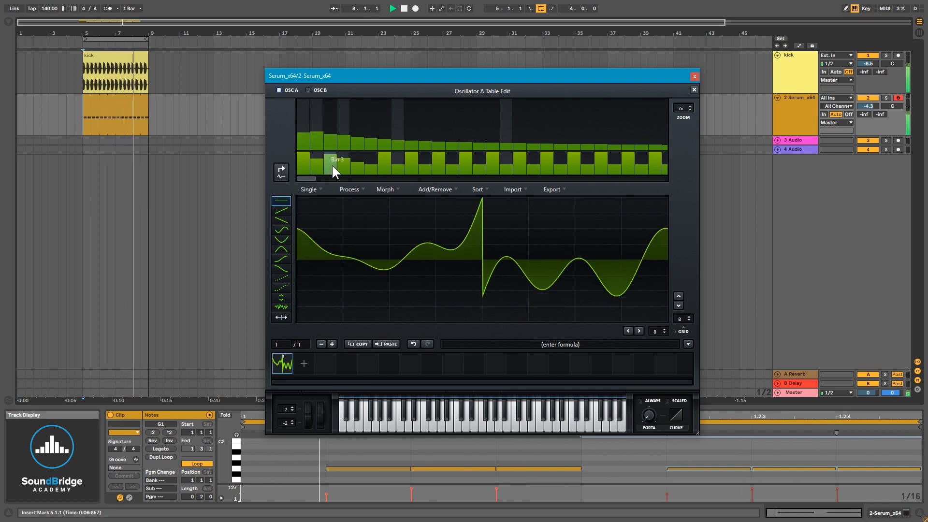
key("space")
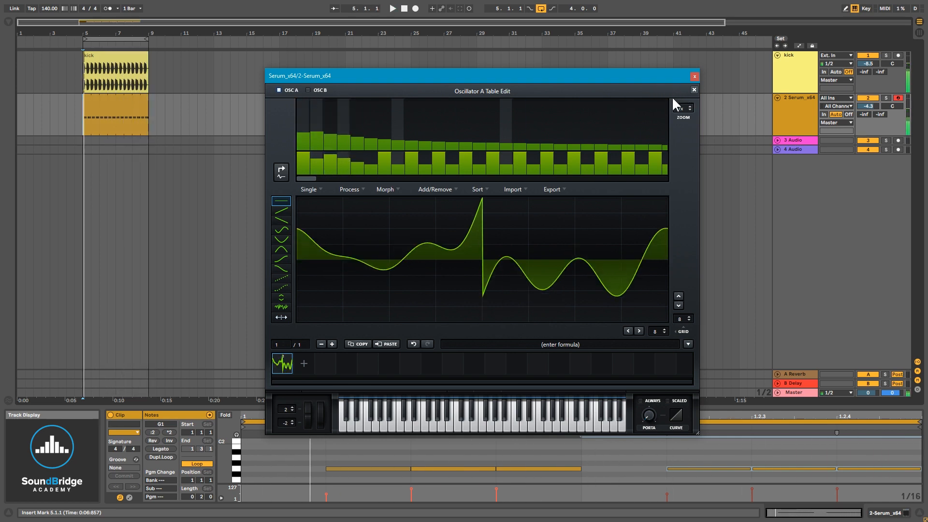